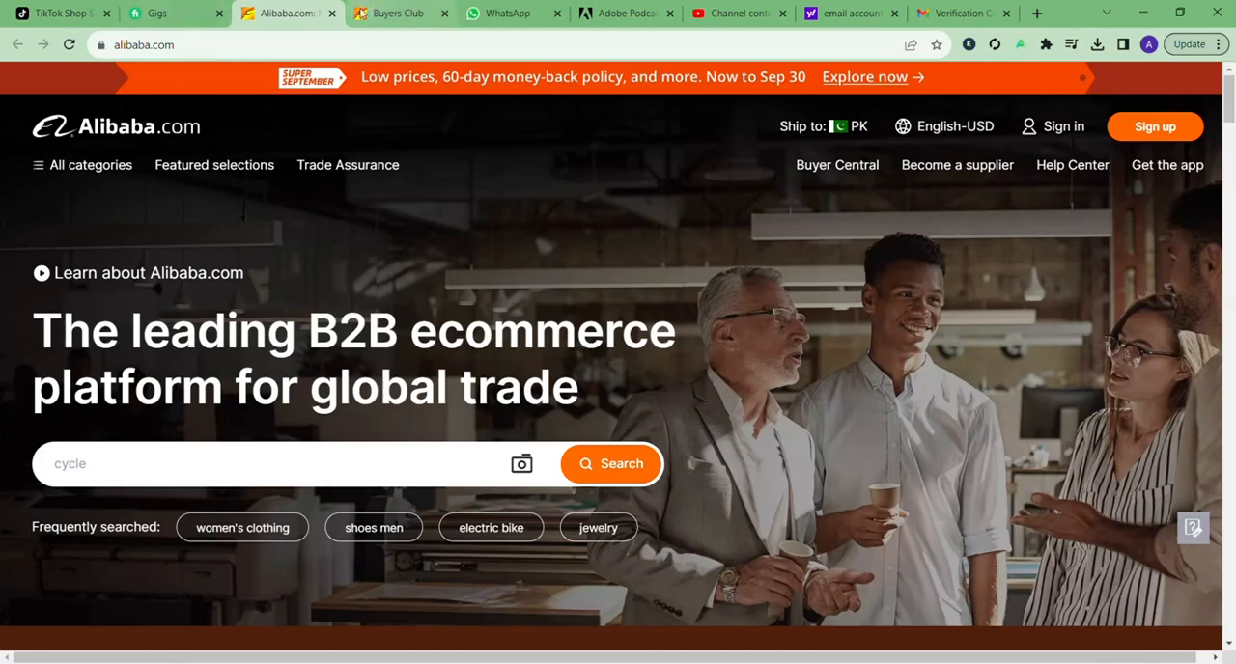
# Step: Switch to the Buyers Club page and open the Submit RFQ form from the account options
pyautogui.click(390, 8)
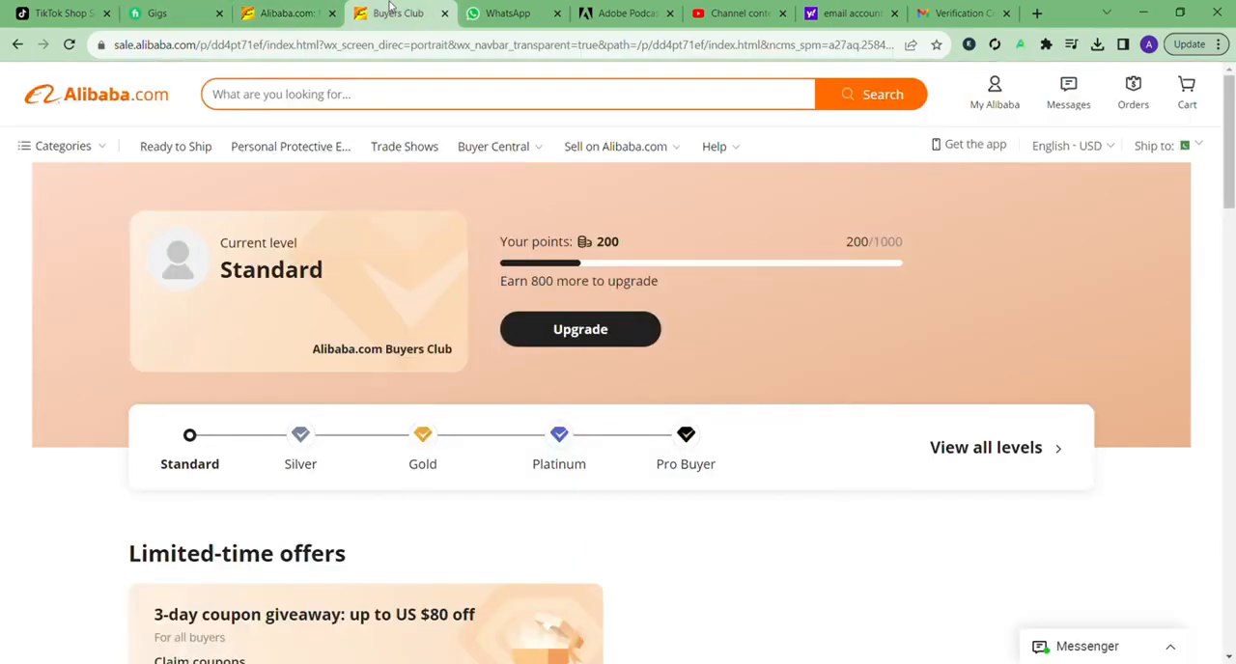
pyautogui.scroll(-3, 278, 271)
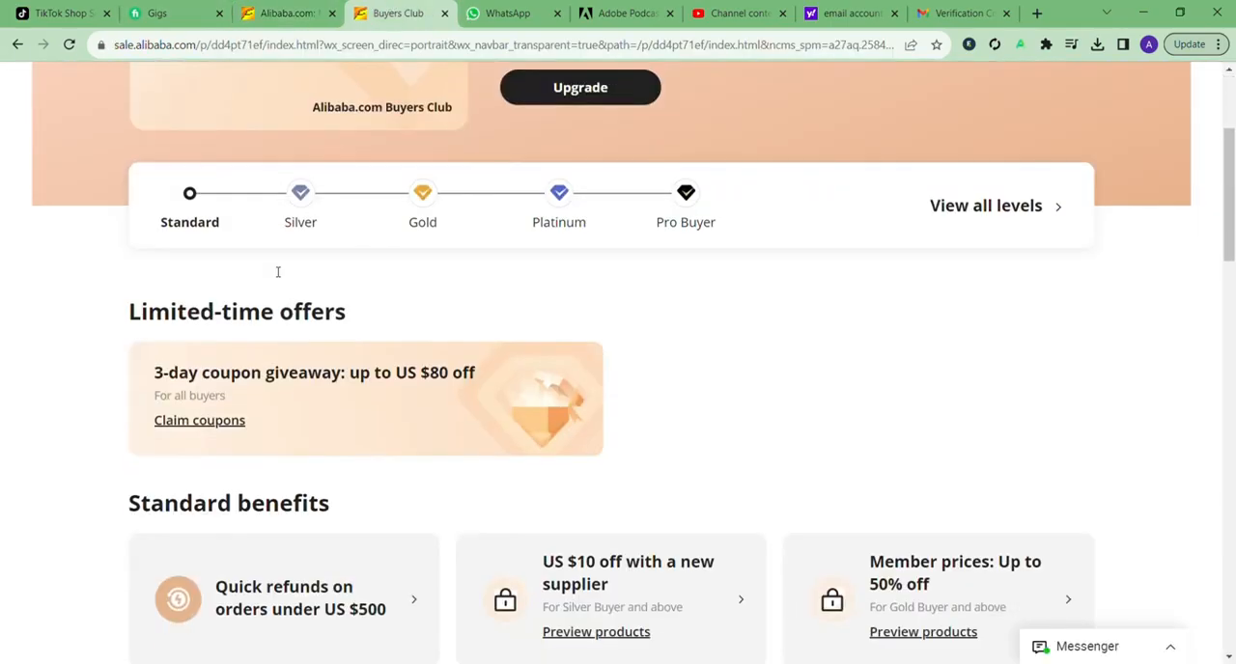
pyautogui.scroll(3, 277, 272)
pyautogui.moveTo(973, 92)
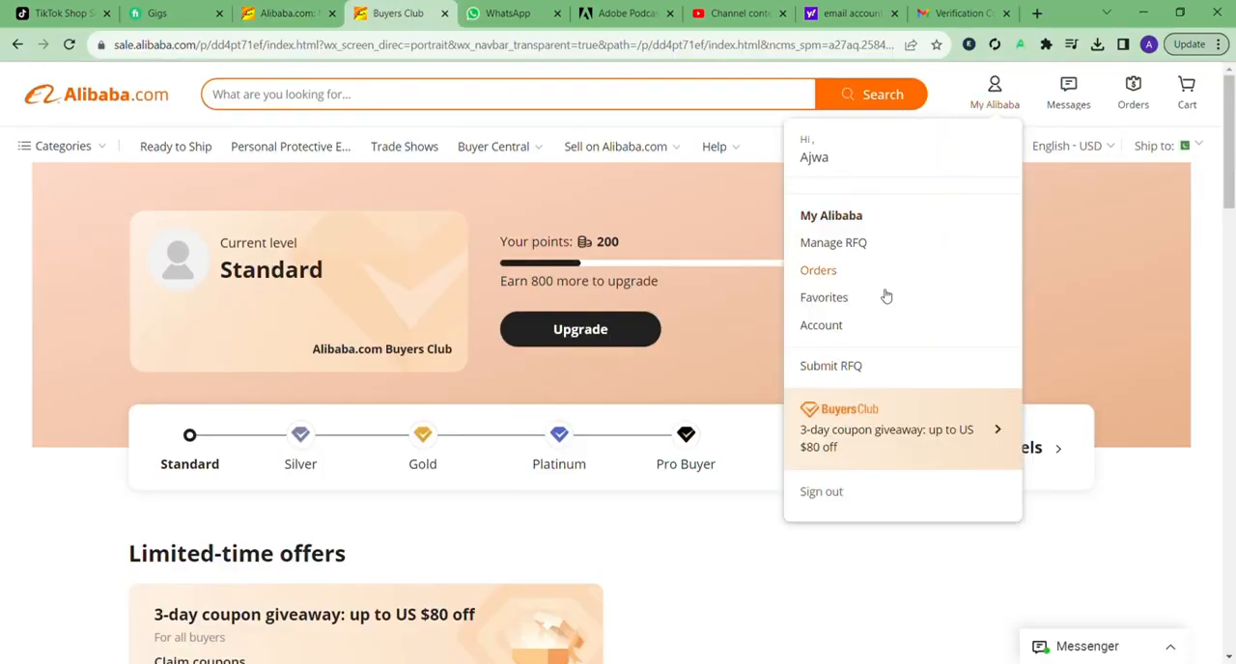
pyautogui.click(854, 373)
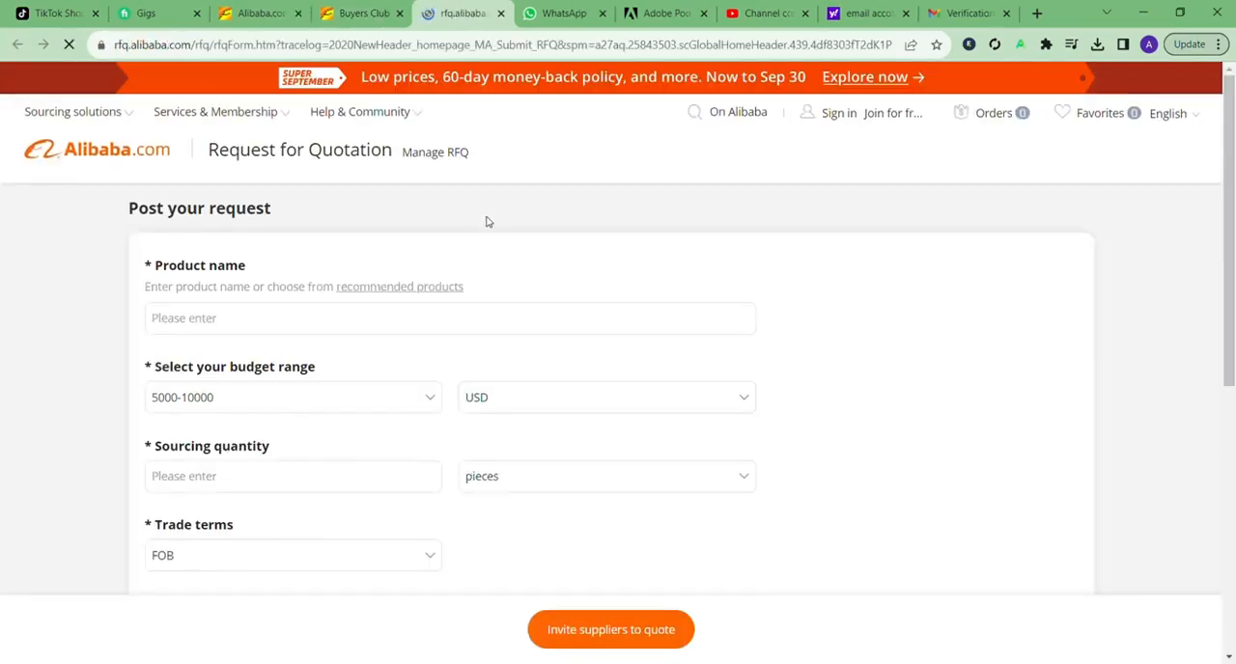
# Step: Enter "women denim jeans" as the product name in the quotation request
pyautogui.scroll(-1, 522, 280)
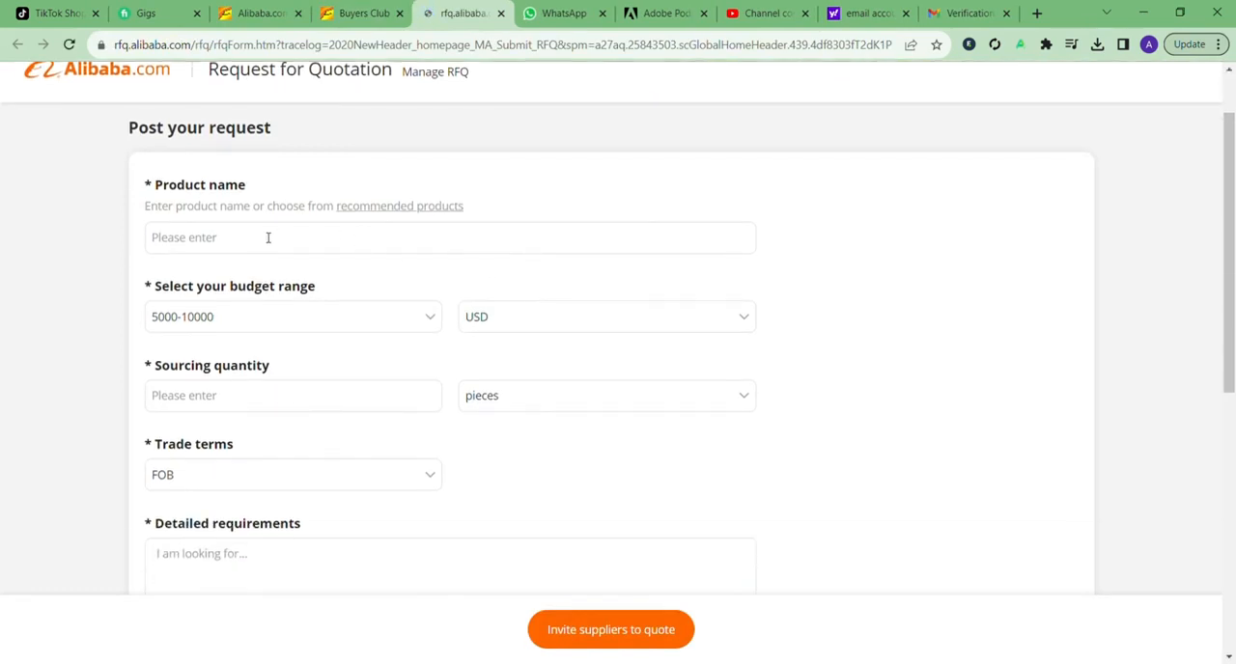
pyautogui.click(267, 245)
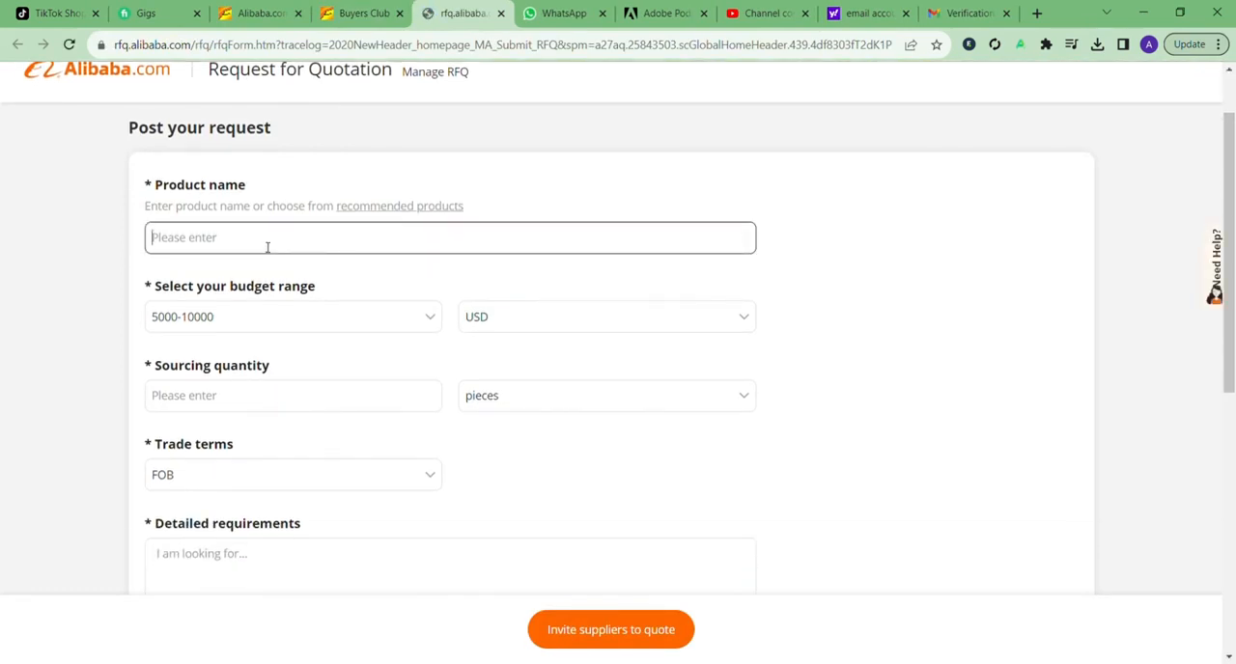
pyautogui.write('Wo')
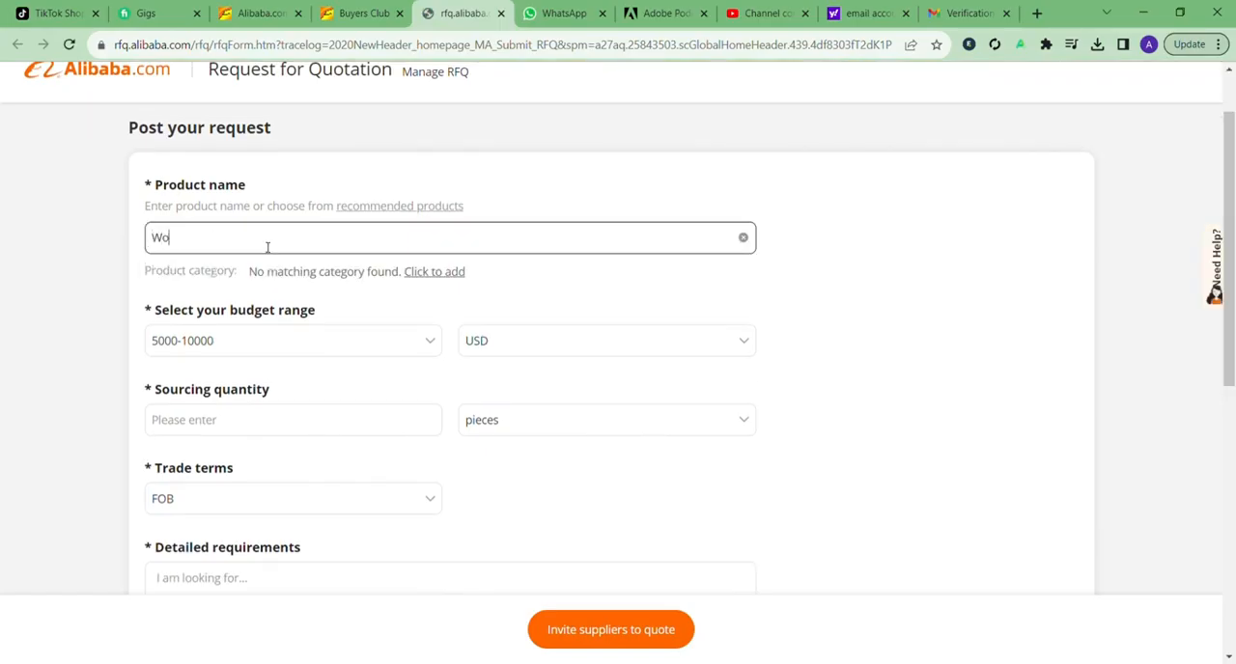
pyautogui.write('men dei')
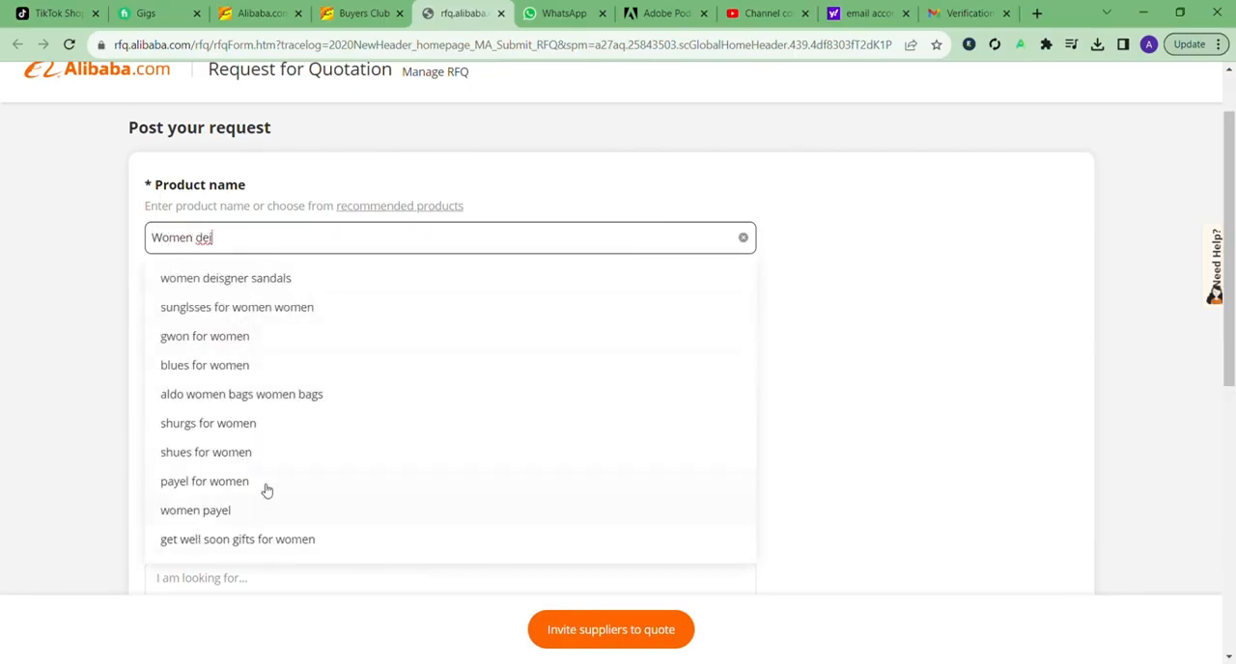
pyautogui.scroll(1, 276, 433)
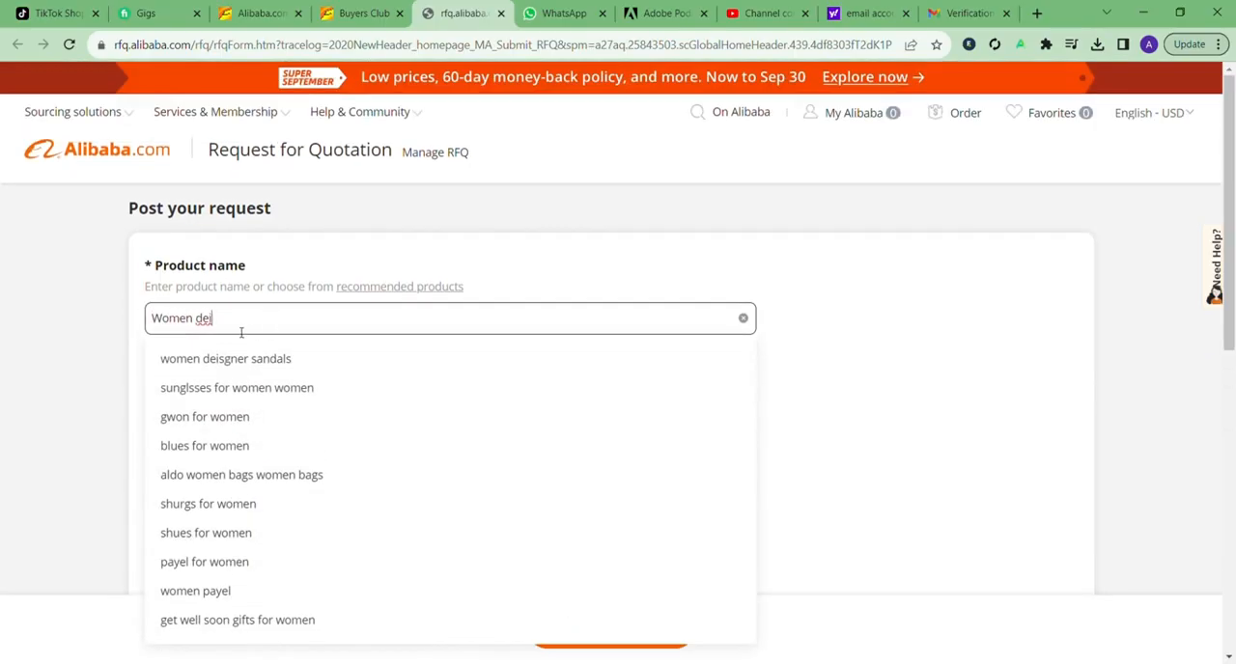
pyautogui.press('BackSpace')
pyautogui.click(232, 358)
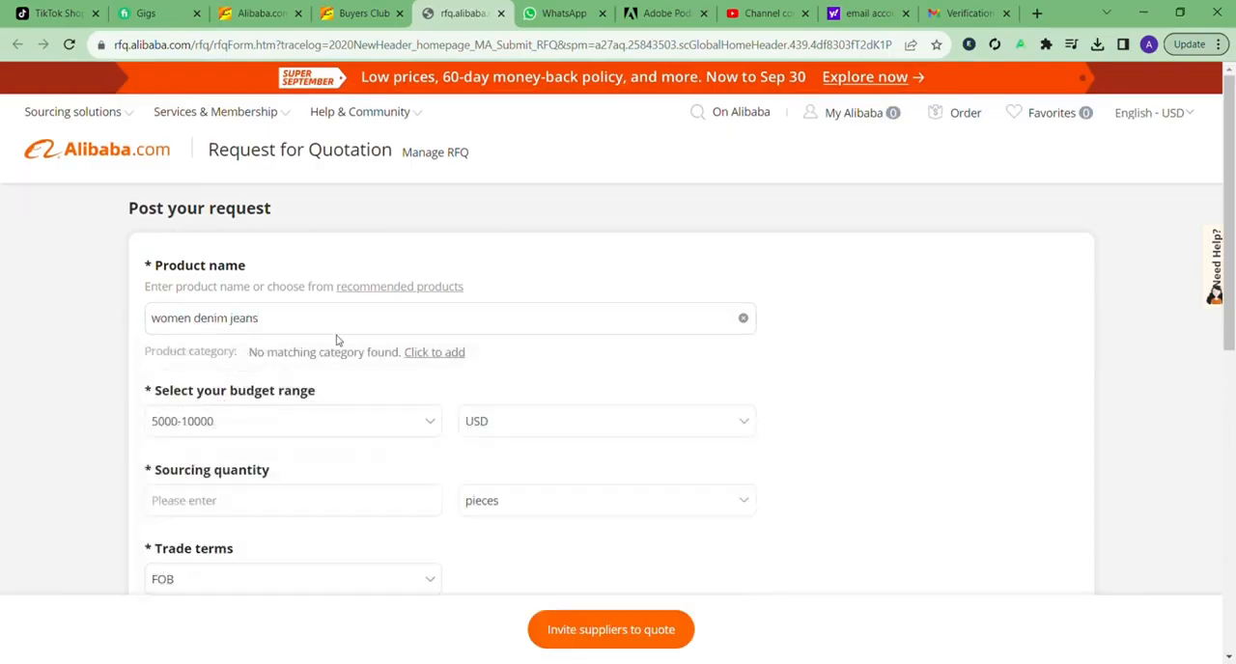
# Step: Specify the product attributes as Waterproof for the feature and Polyester / Cotton for the material
pyautogui.scroll(-1, 454, 335)
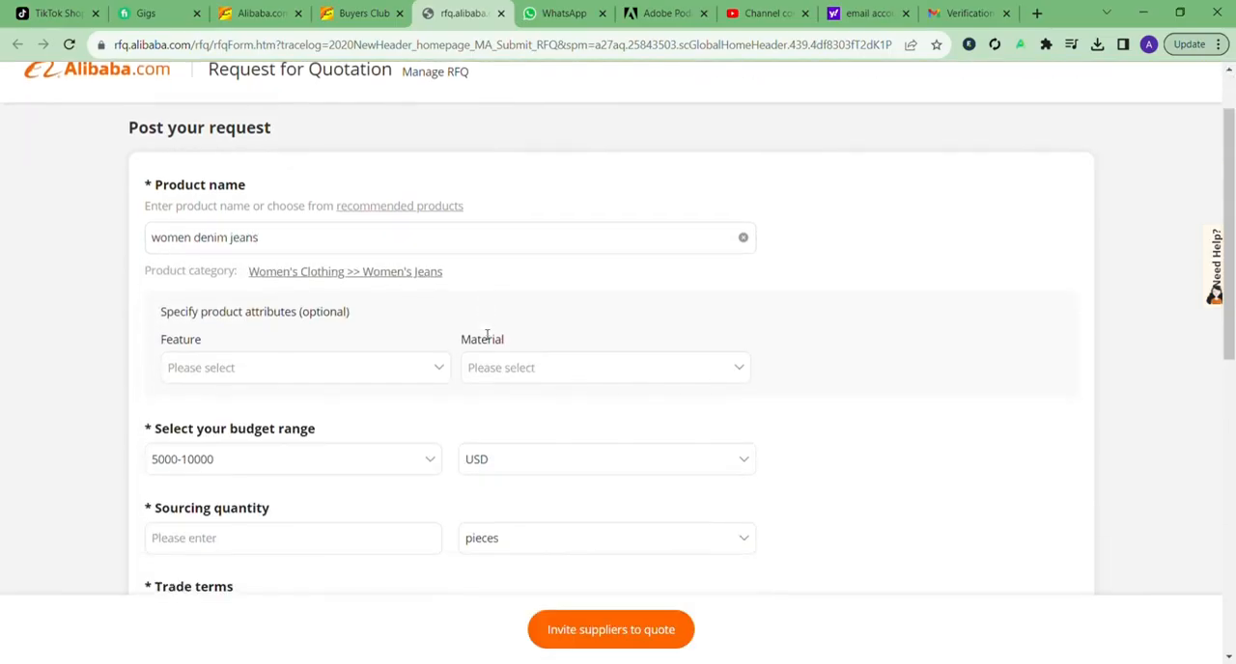
pyautogui.click(302, 376)
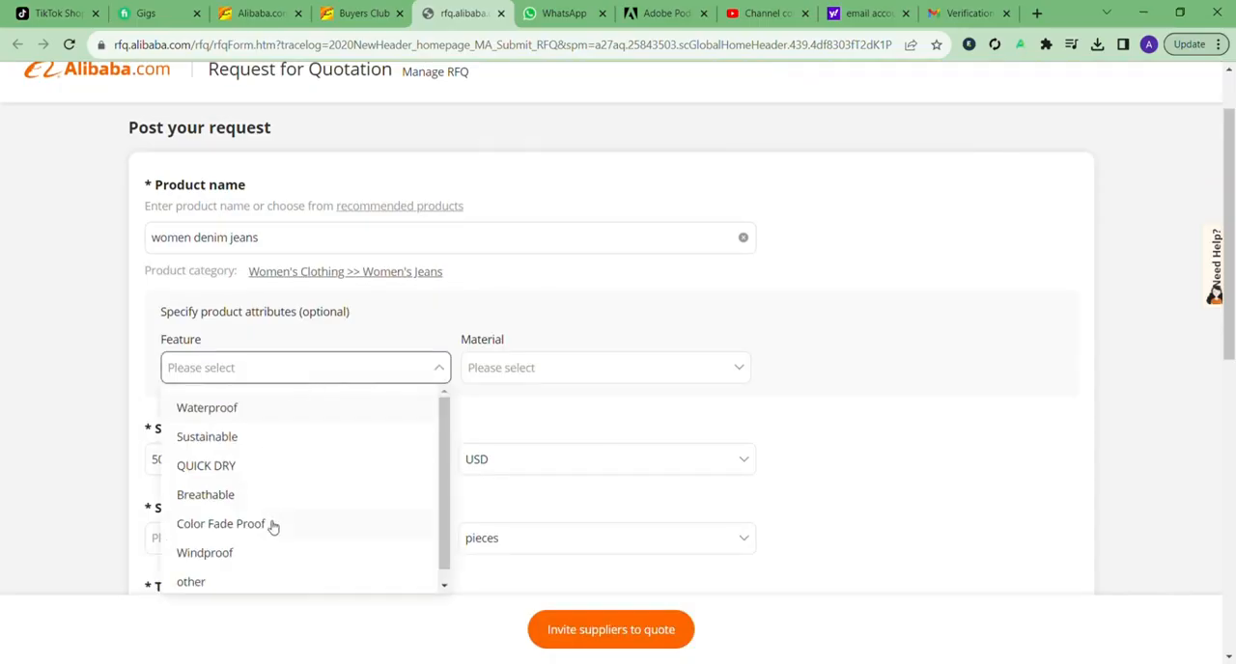
pyautogui.click(249, 409)
pyautogui.click(549, 376)
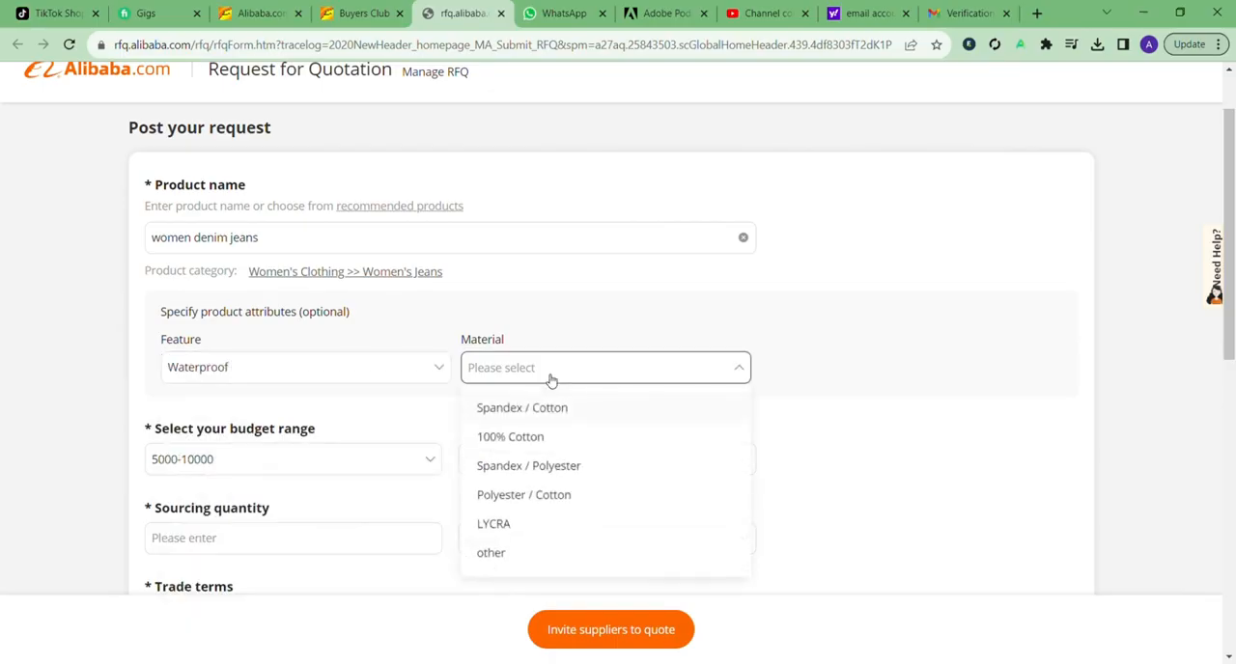
pyautogui.click(566, 496)
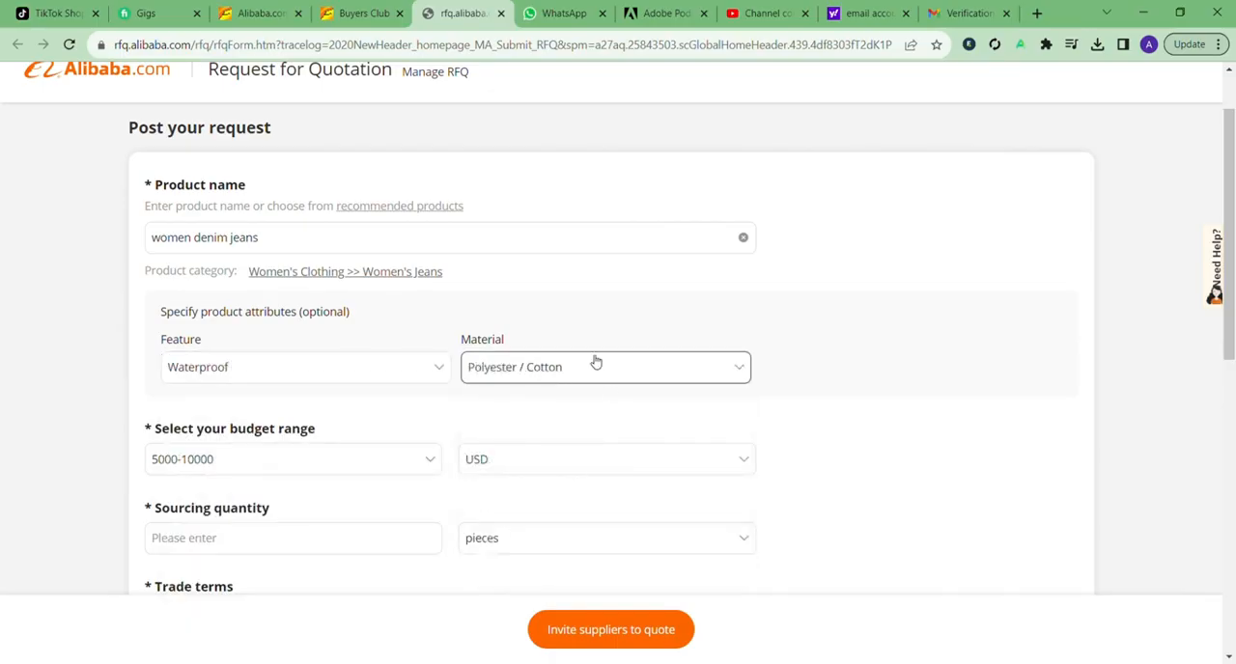
# Step: Set the budget range to 1000-5000 and the sourcing quantity to 500
pyautogui.click(309, 463)
pyautogui.scroll(-1, 323, 456)
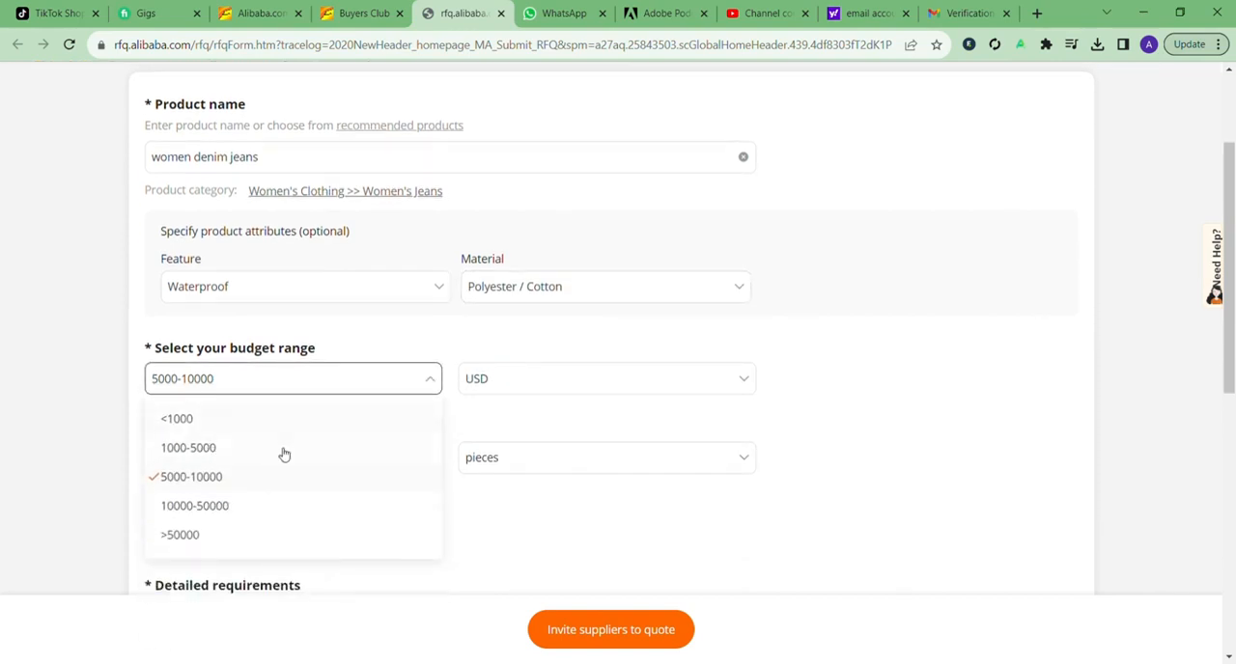
pyautogui.click(283, 449)
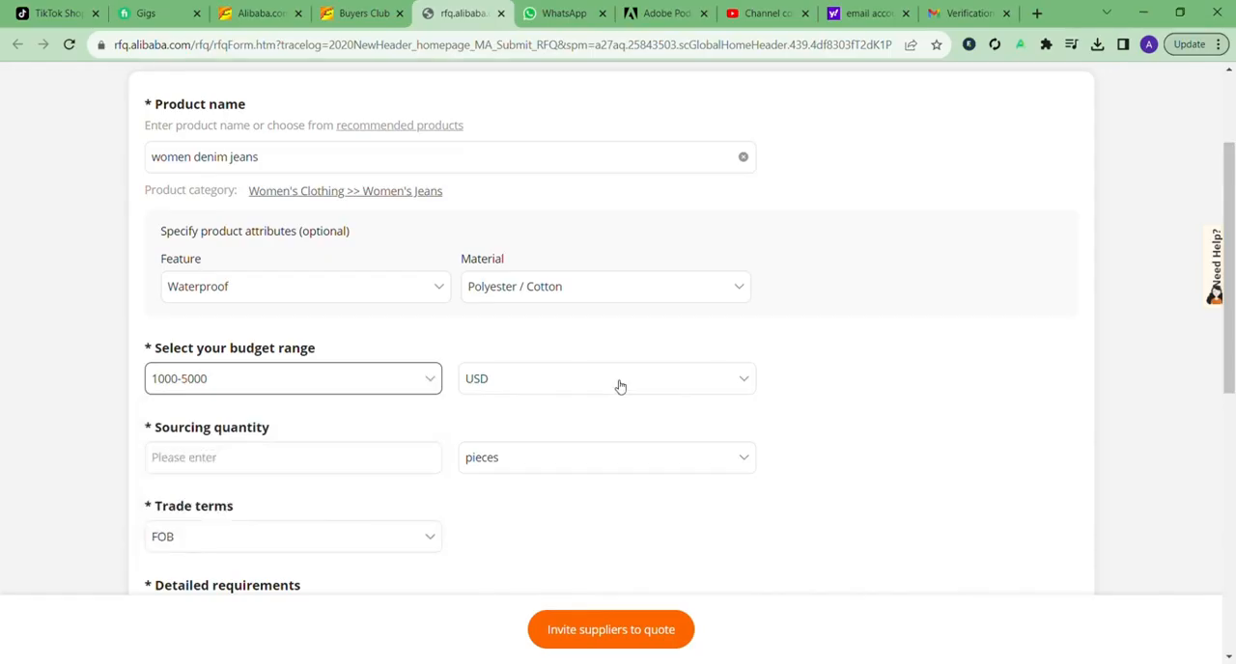
pyautogui.click(368, 464)
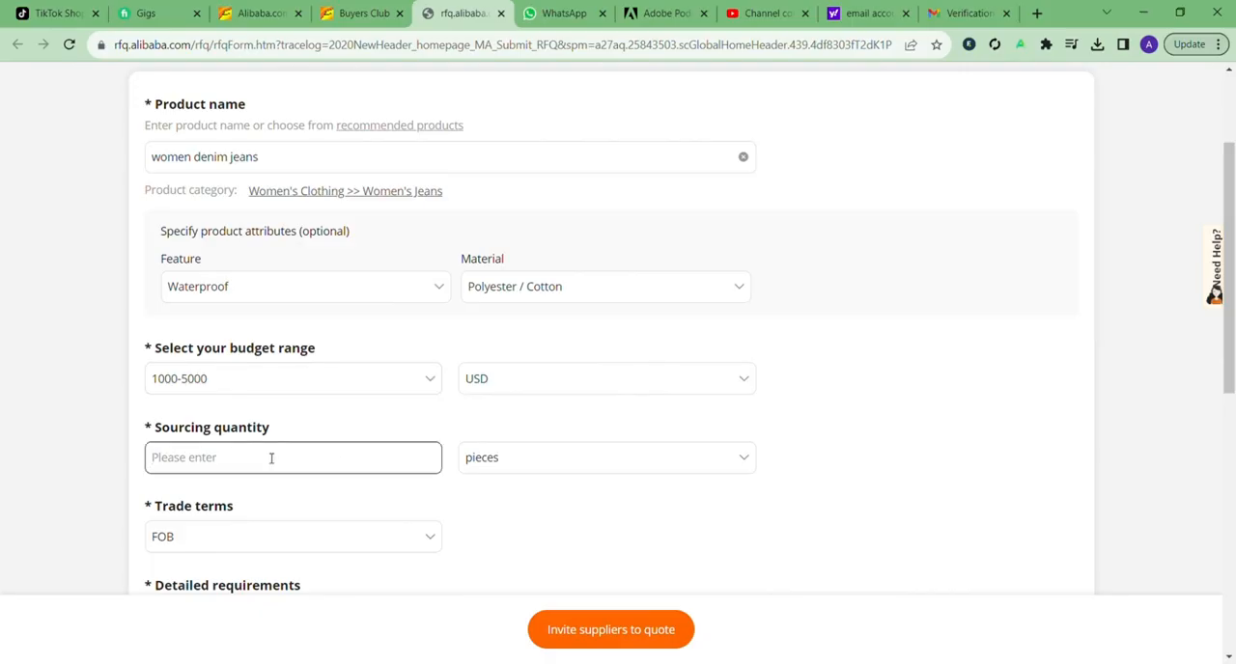
pyautogui.write('500')
# Step: Review the available trade terms options for the quotation request
pyautogui.scroll(-1, 272, 458)
pyautogui.click(312, 460)
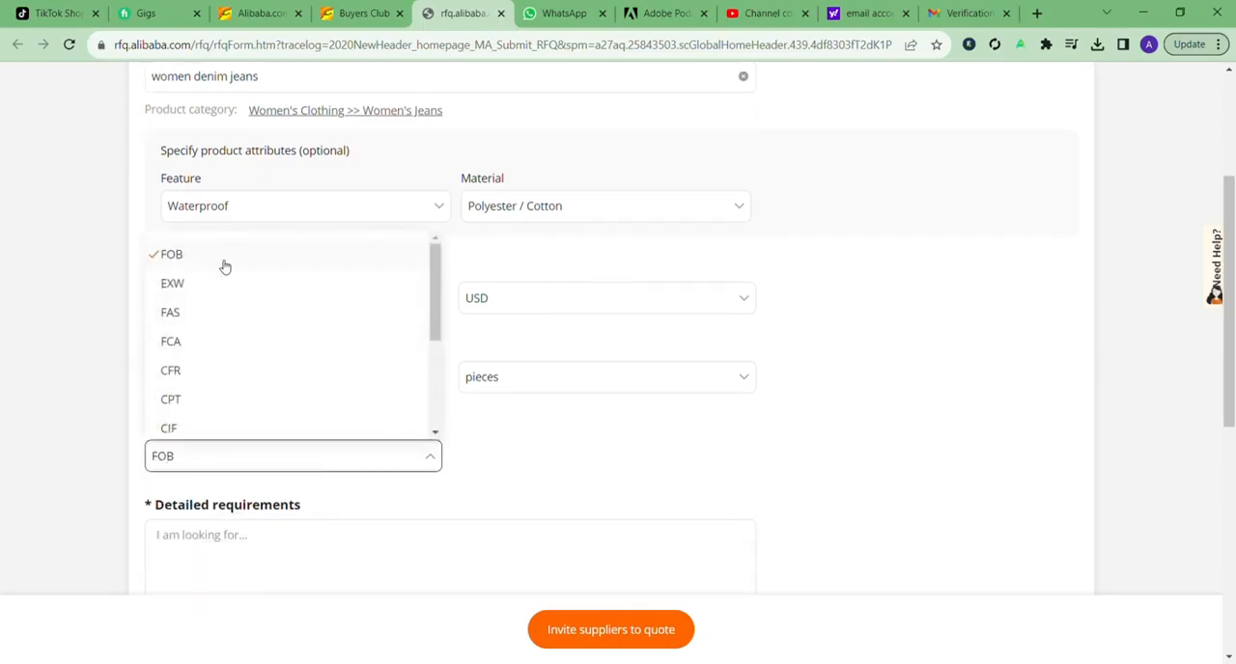
pyautogui.scroll(-2, 587, 472)
# Step: Examine the detailed requirements field and the file upload area below it
pyautogui.click(236, 389)
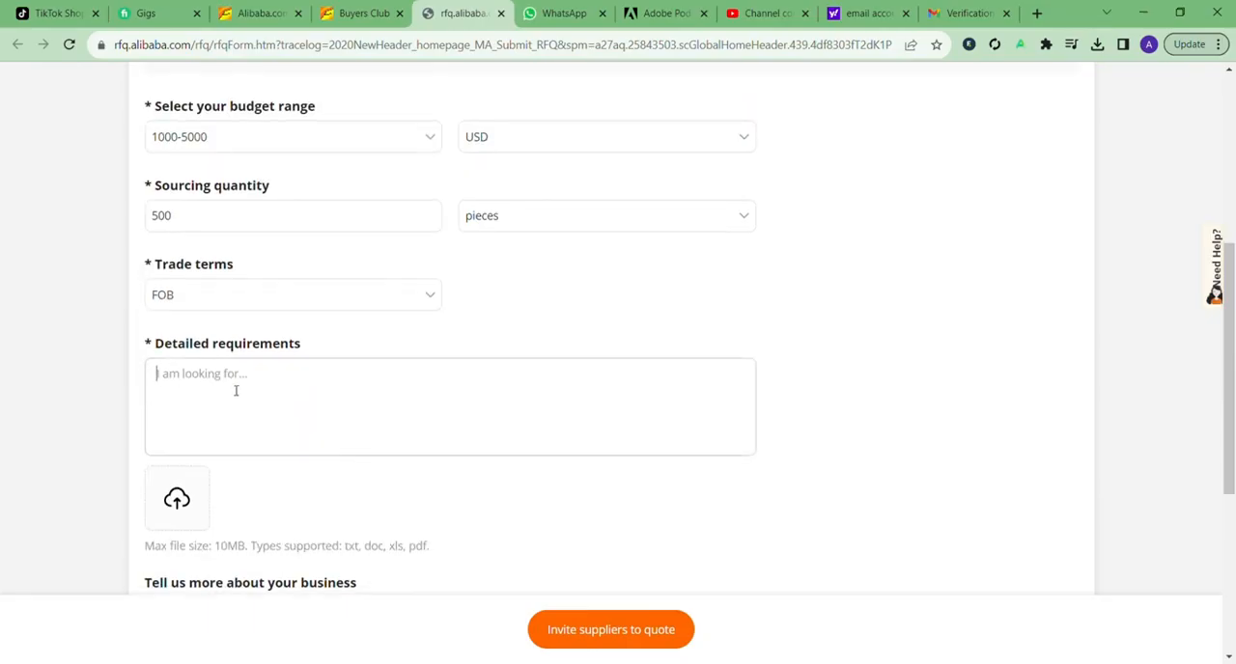
pyautogui.moveTo(153, 344); pyautogui.dragTo(361, 354)
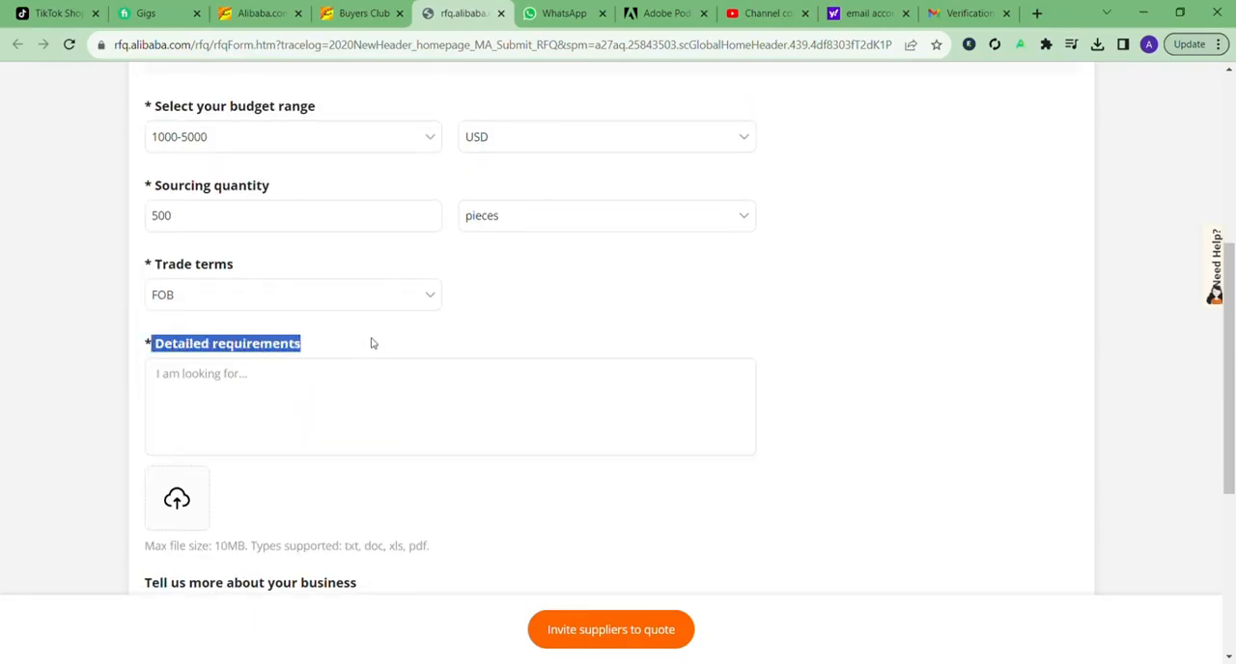
pyautogui.click(373, 343)
pyautogui.click(277, 396)
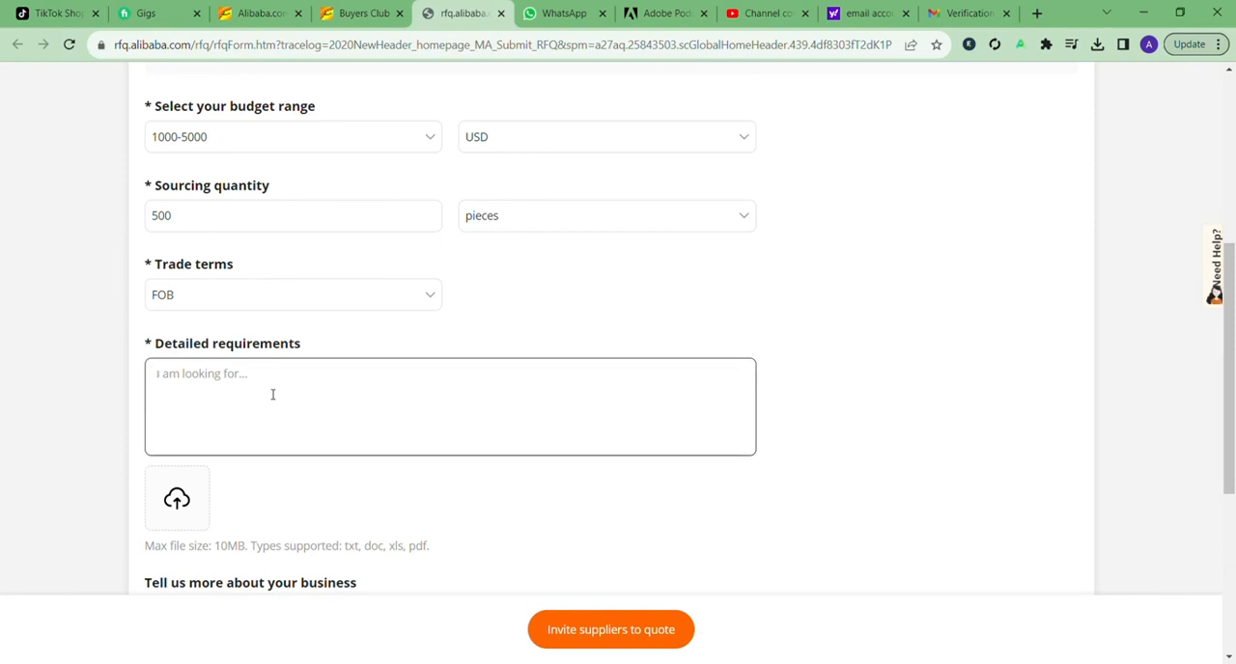
pyautogui.scroll(-2, 273, 394)
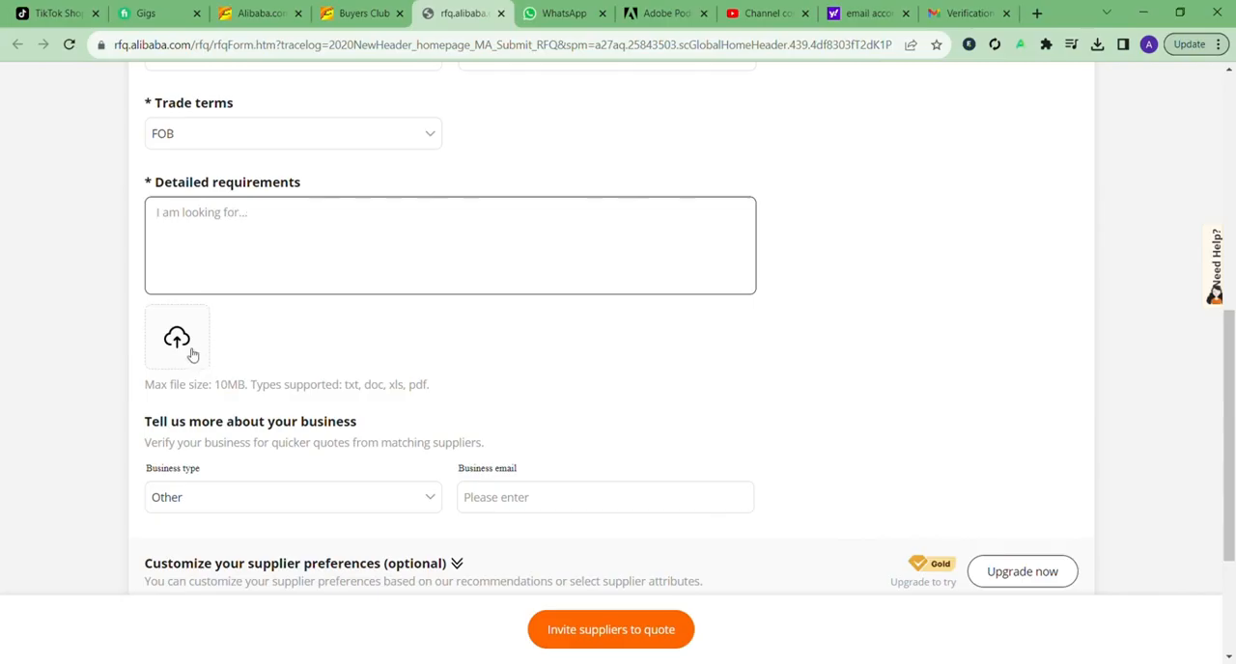
pyautogui.click(279, 351)
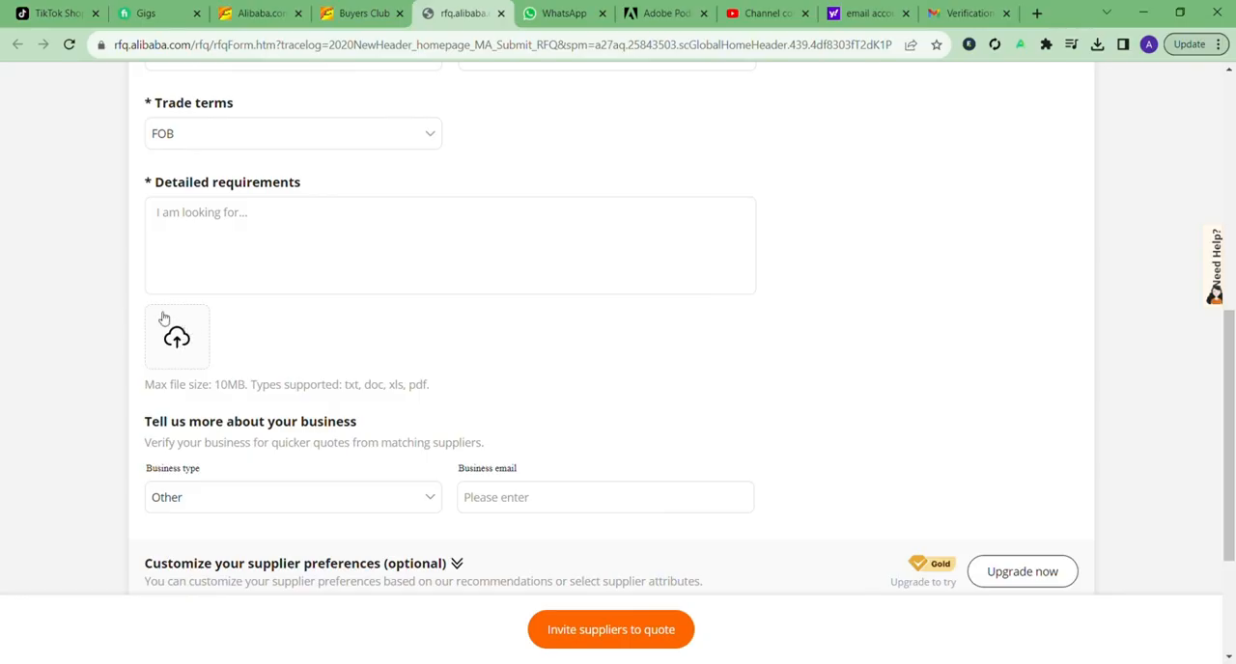
# Step: Review the business type options and the business email field in the business information section
pyautogui.scroll(-1, 386, 359)
pyautogui.scroll(-2, 386, 358)
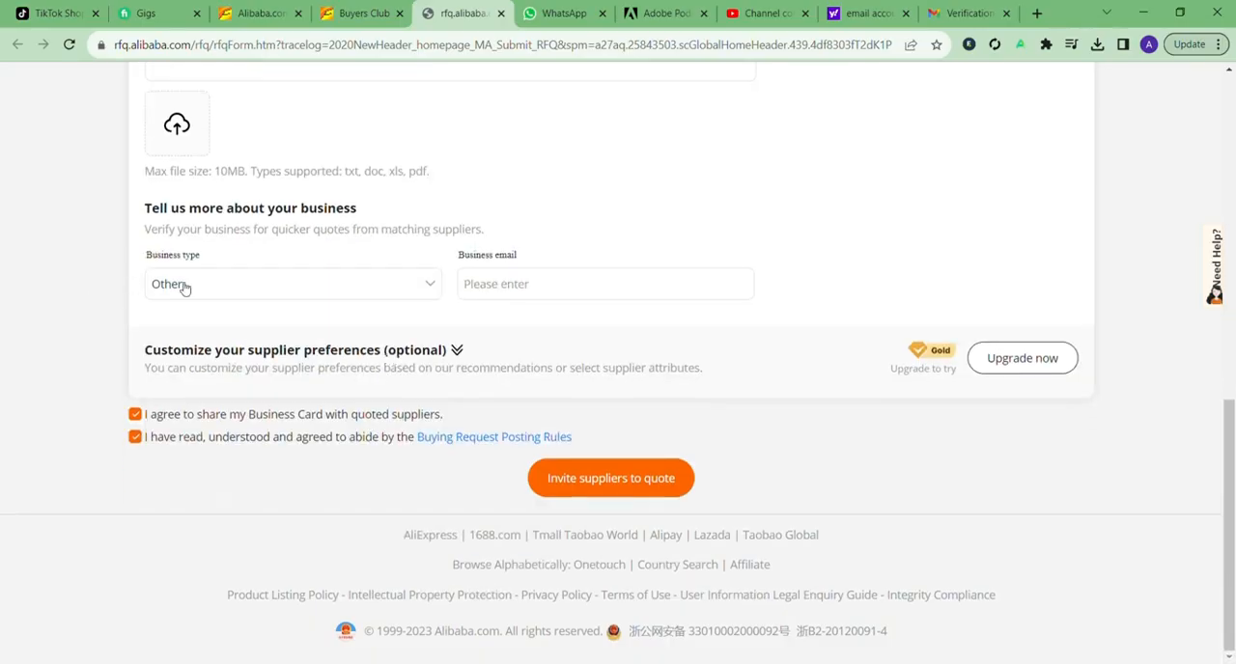
pyautogui.click(311, 295)
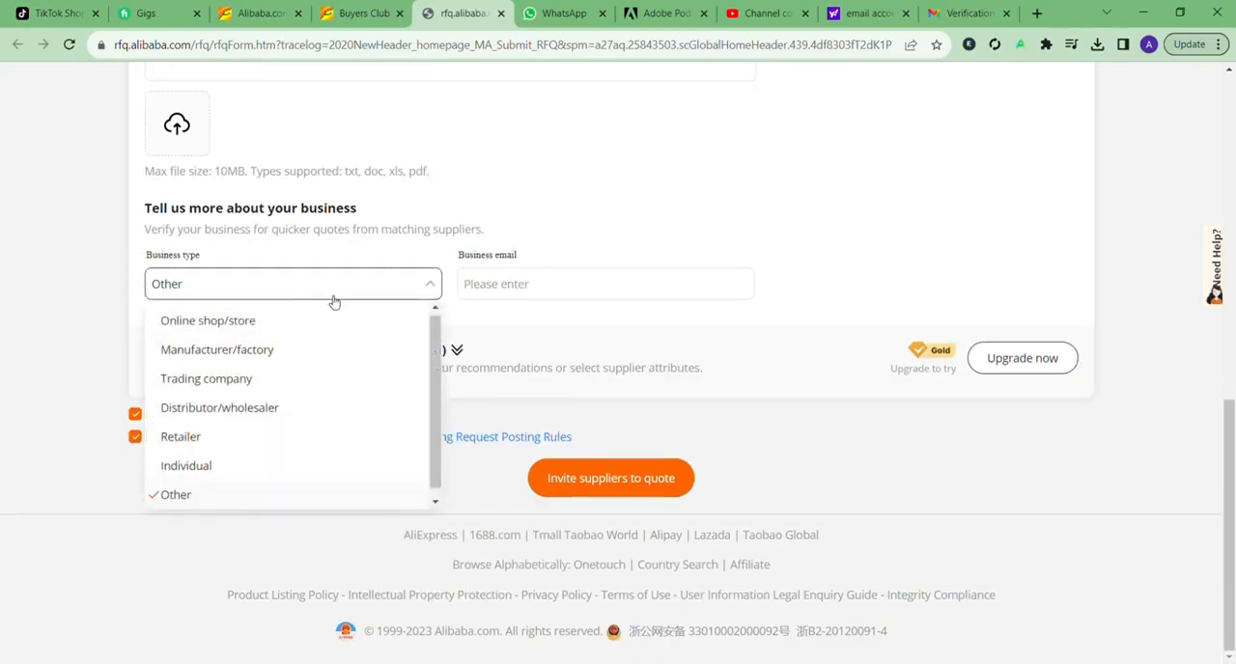
pyautogui.click(631, 280)
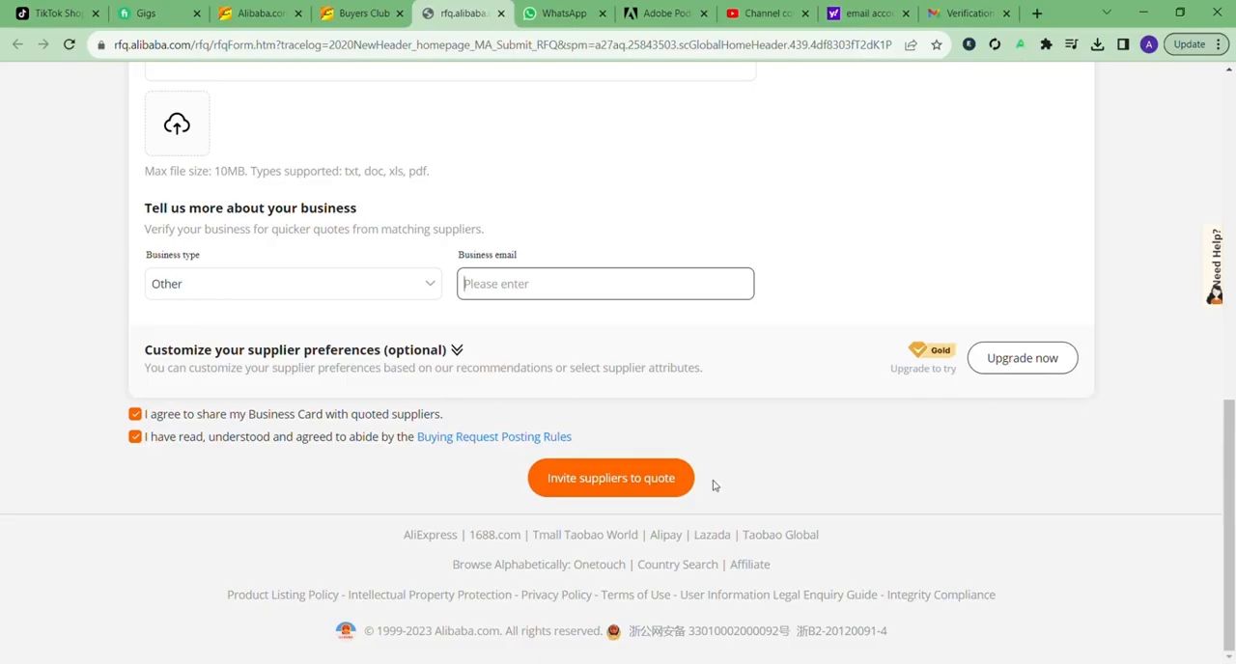
# Step: Recheck the budget range options and review the filled-in request form from its beginning
pyautogui.scroll(6, 712, 485)
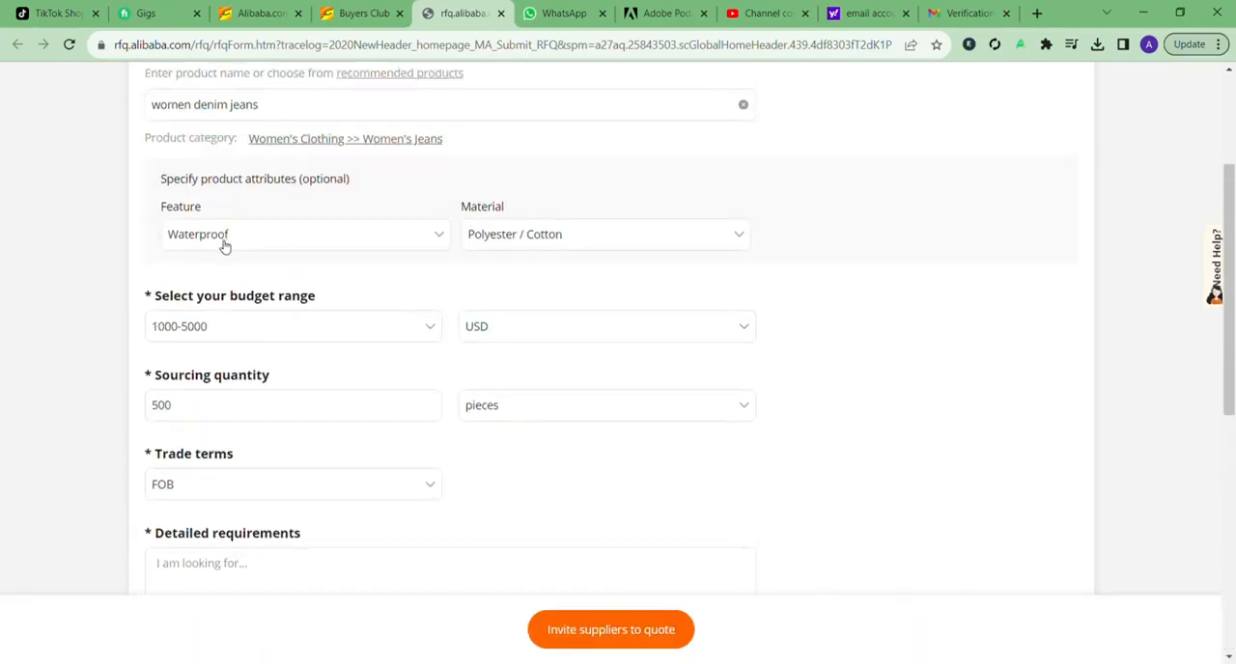
pyautogui.click(235, 329)
pyautogui.click(254, 325)
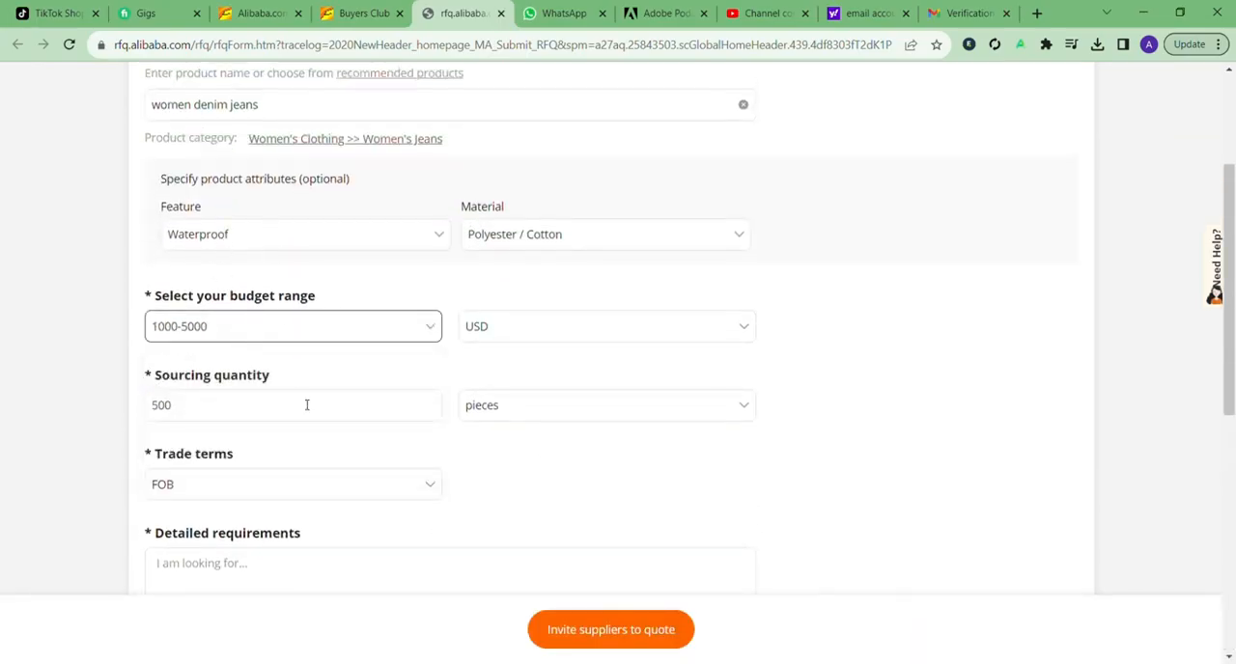
pyautogui.click(316, 328)
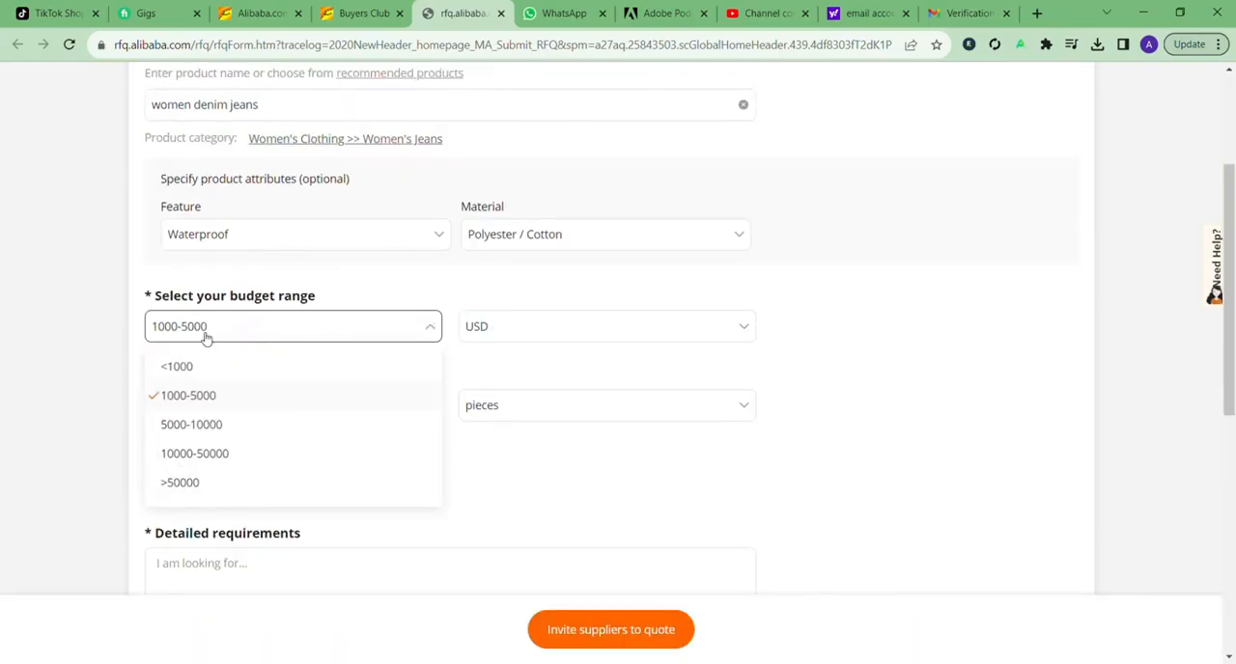
pyautogui.click(147, 332)
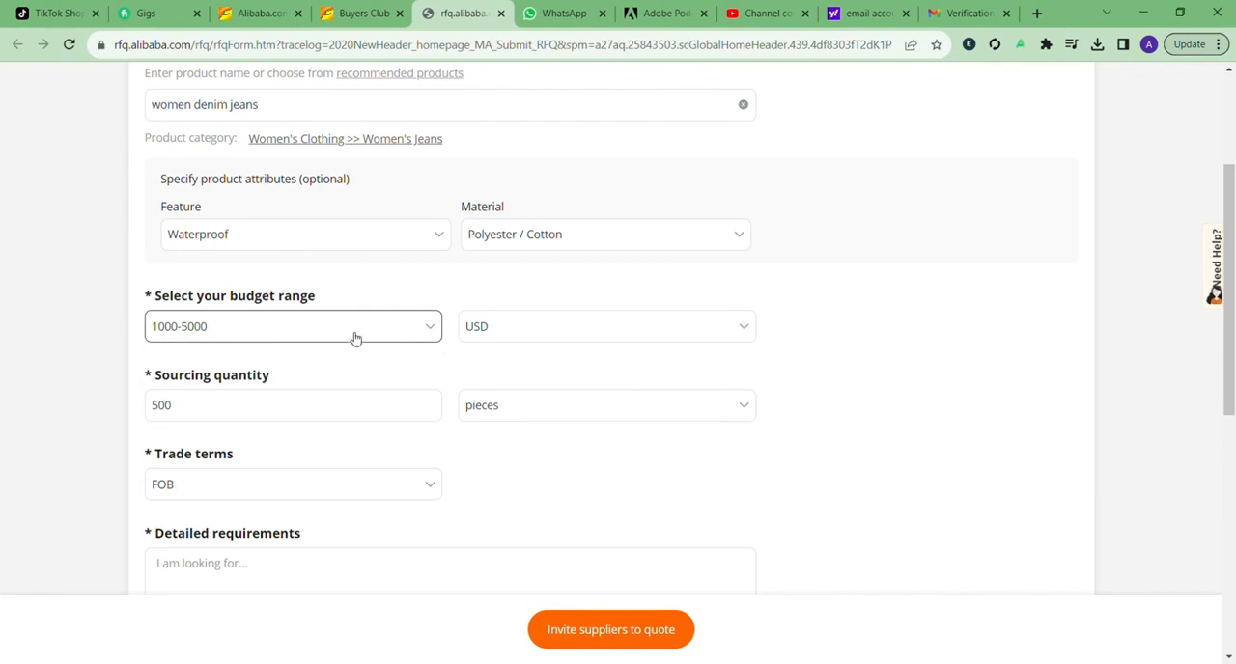
pyautogui.scroll(1, 368, 320)
pyautogui.scroll(2, 368, 320)
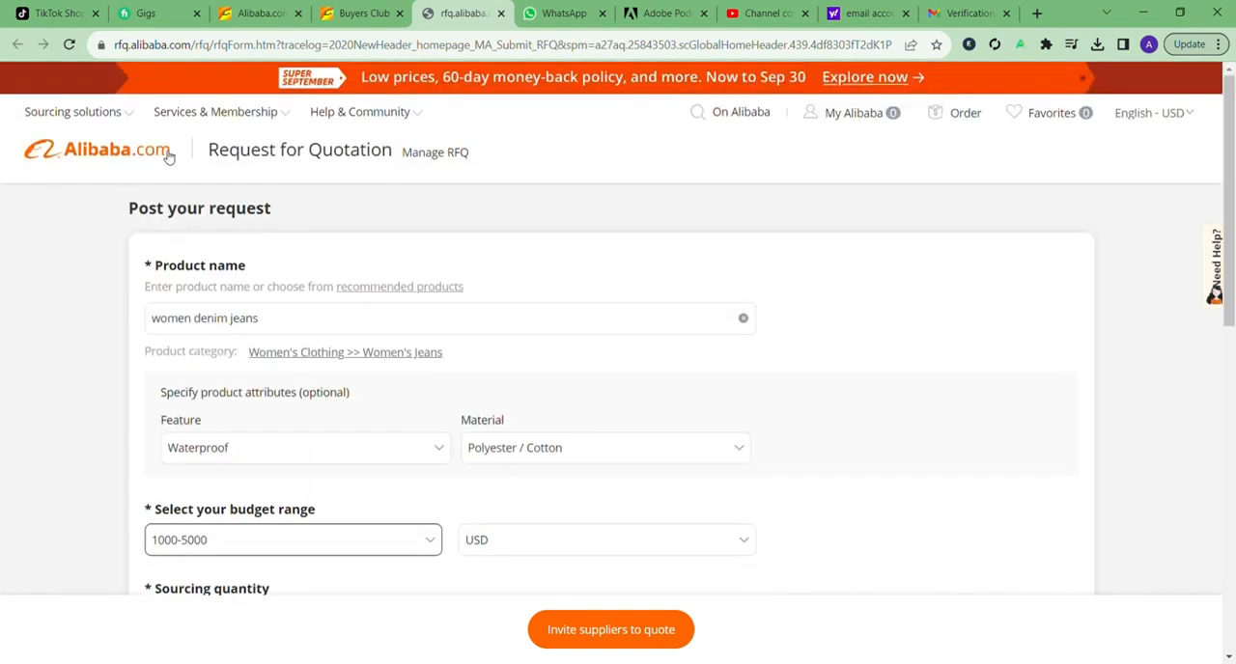